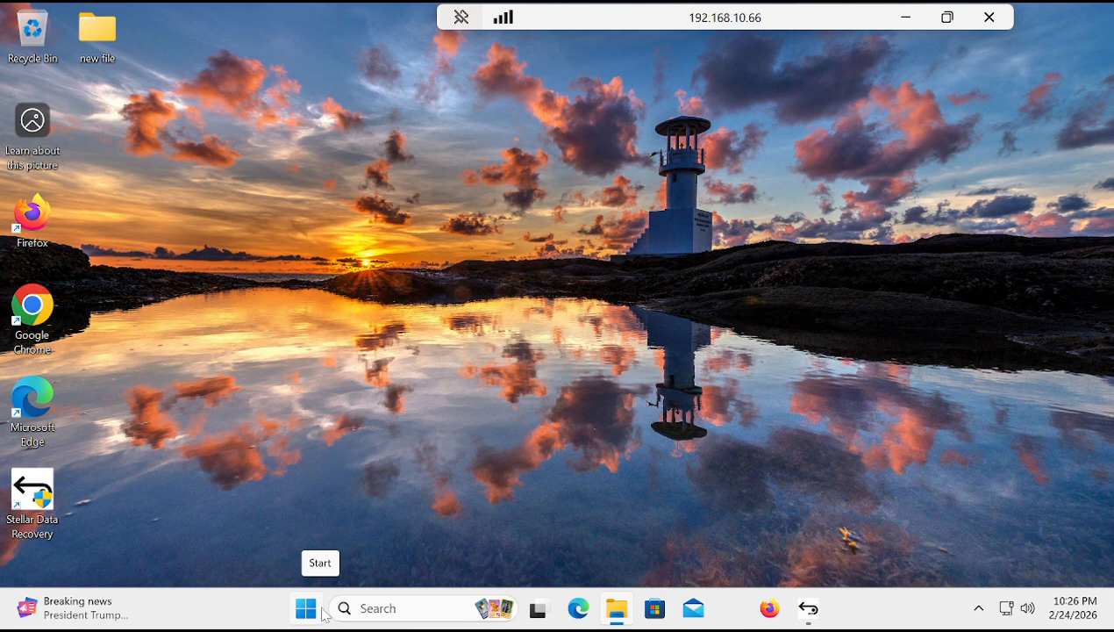
# Step: In Settings, turn off Allow downloads from other devices under Windows Update's Delivery Optimization advanced options, and close Settings
pyautogui.click(323, 612)
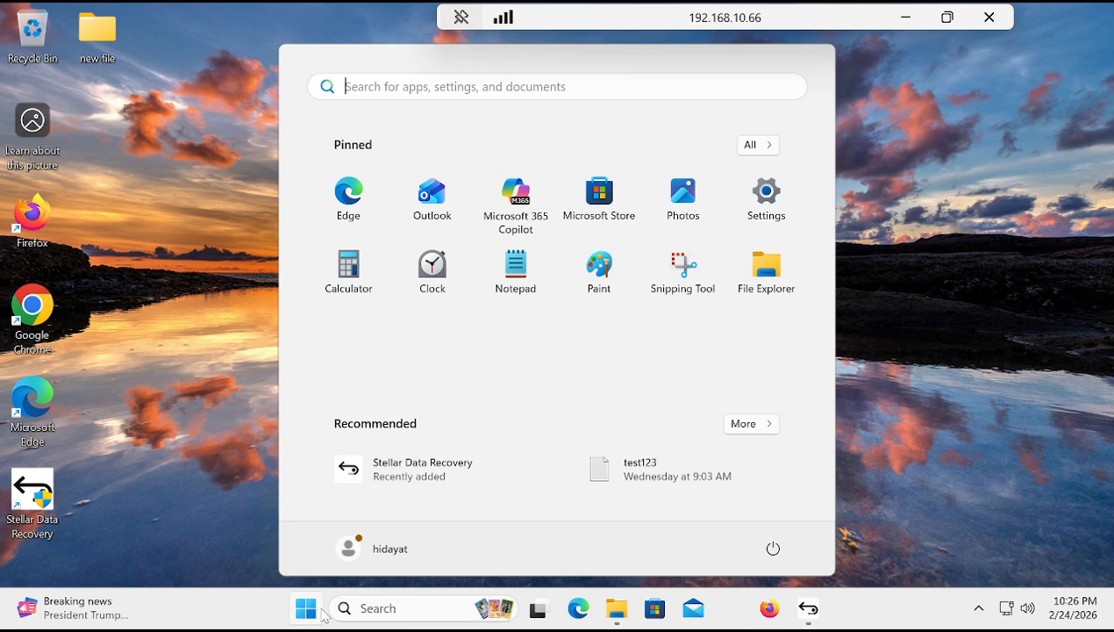
pyautogui.write('settings')
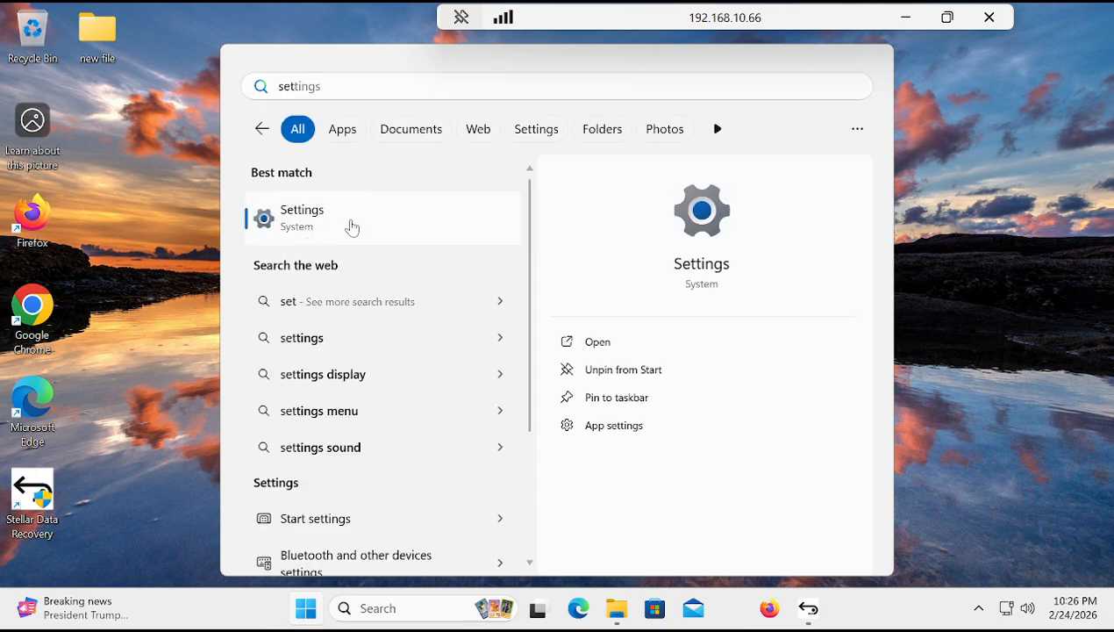
pyautogui.click(350, 226)
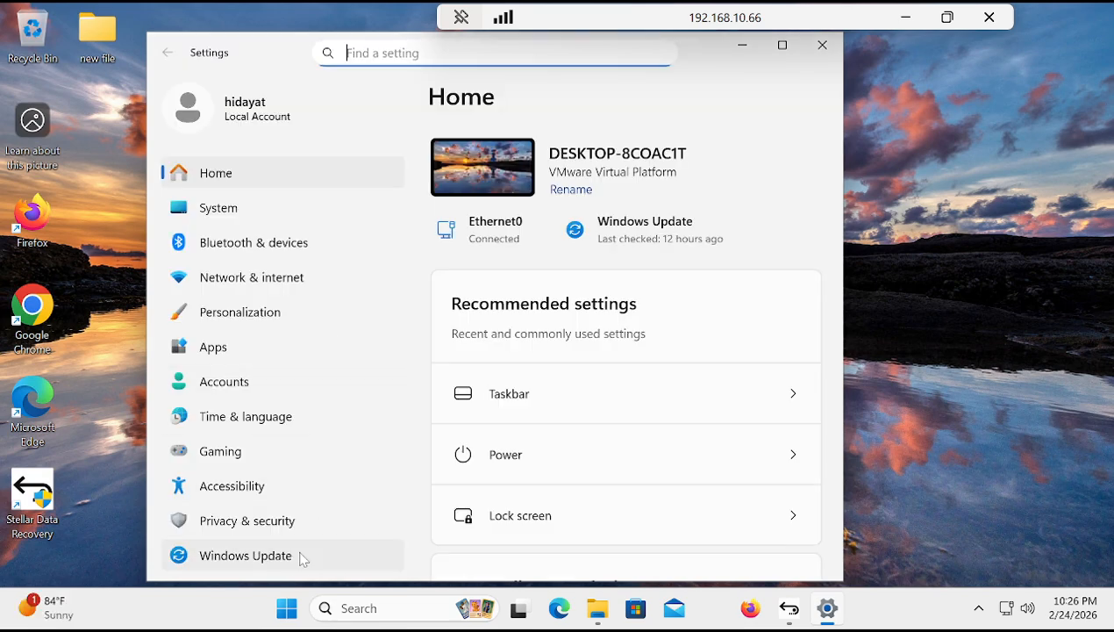
pyautogui.click(290, 561)
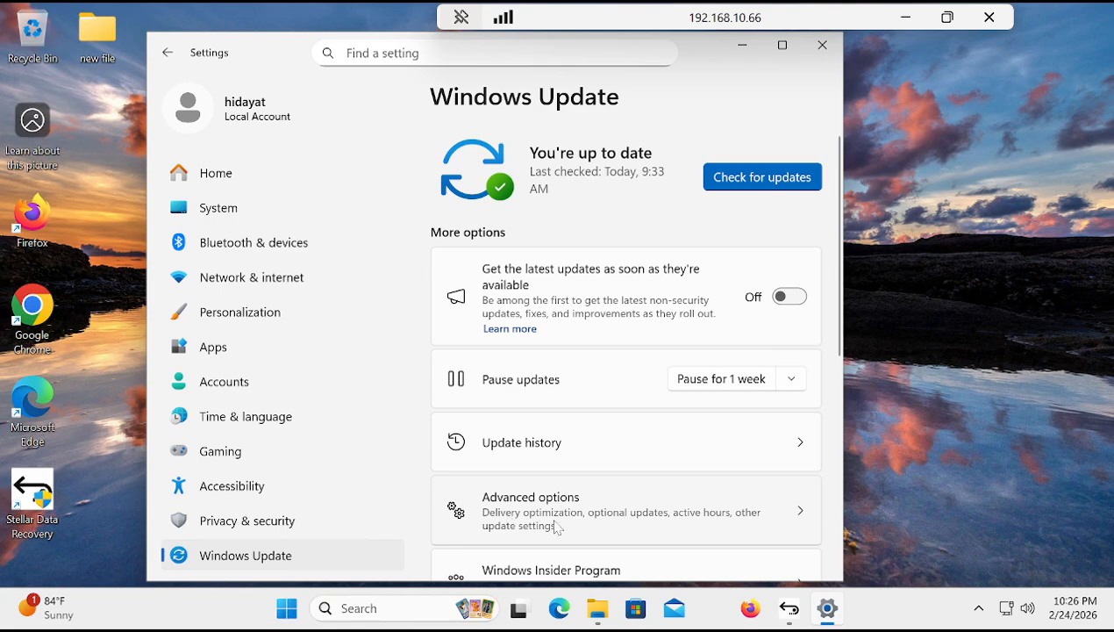
pyautogui.click(579, 522)
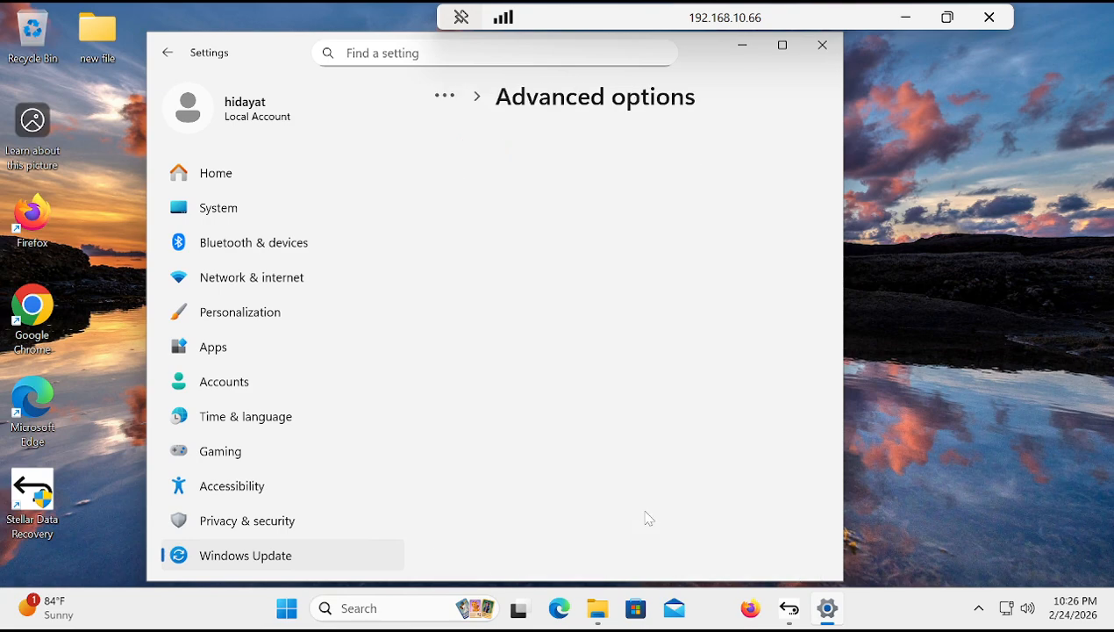
pyautogui.click(834, 422)
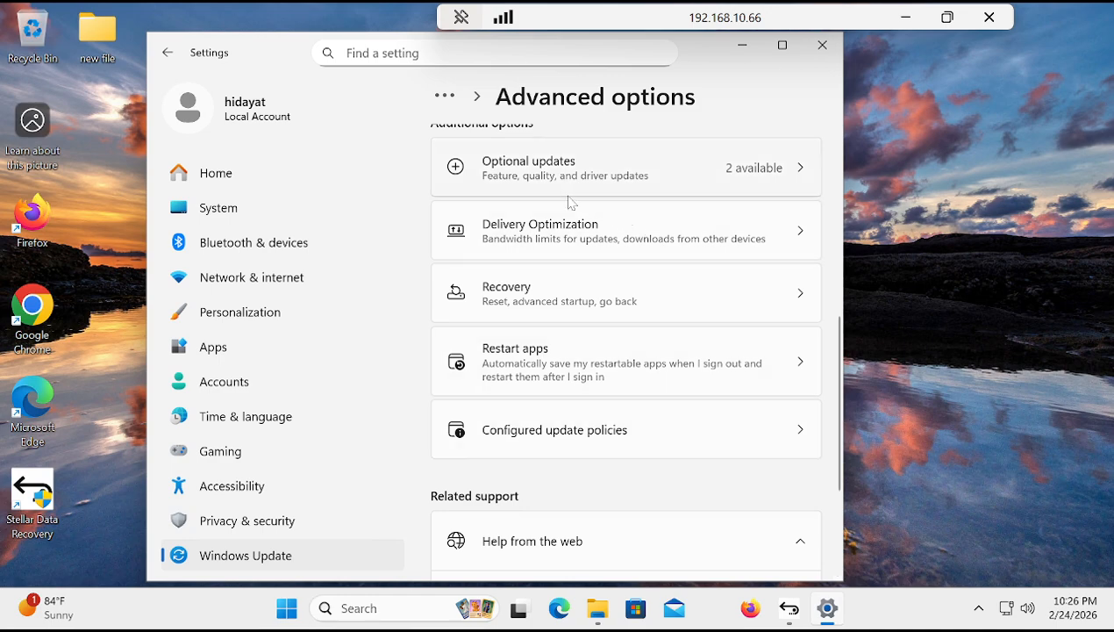
pyautogui.click(564, 247)
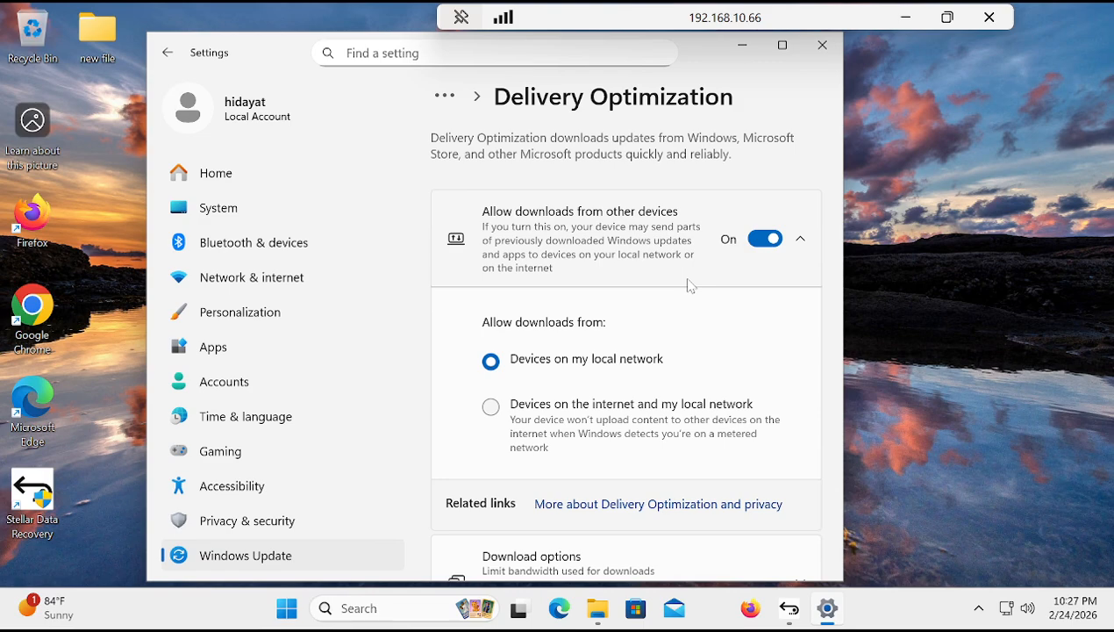
pyautogui.click(761, 238)
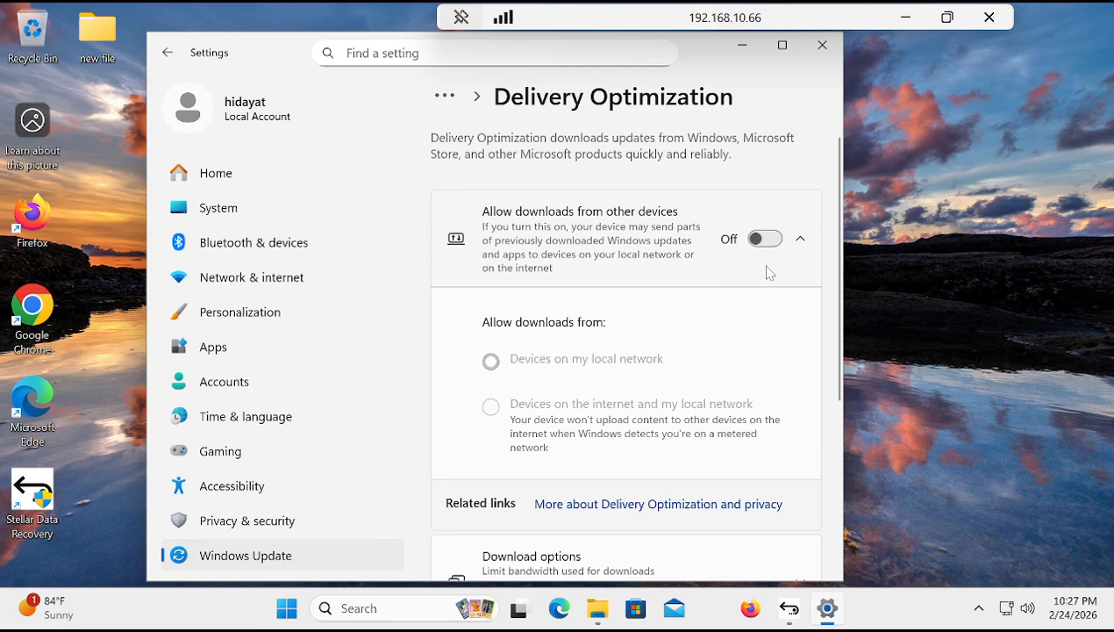
pyautogui.click(821, 45)
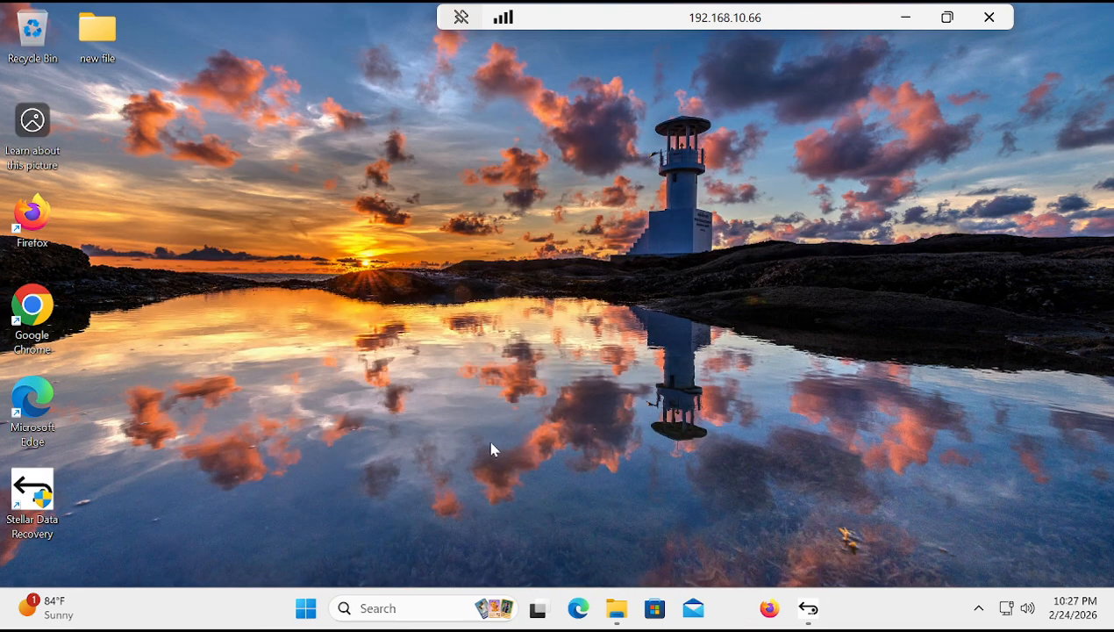
# Step: Search the system for Services and open the Services console
pyautogui.click(307, 608)
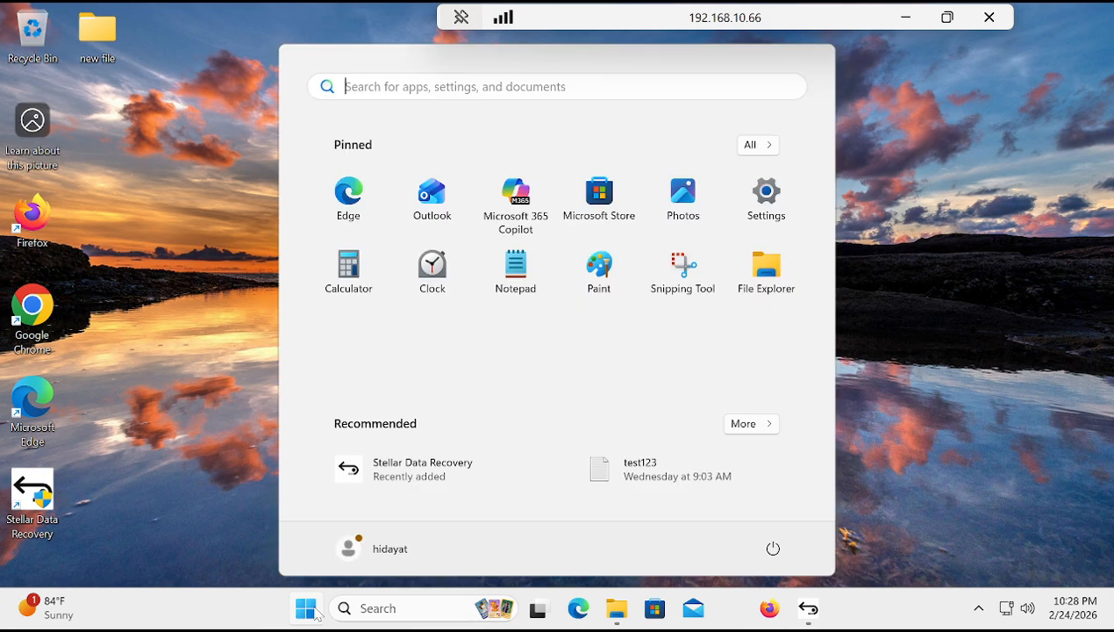
pyautogui.write('s')
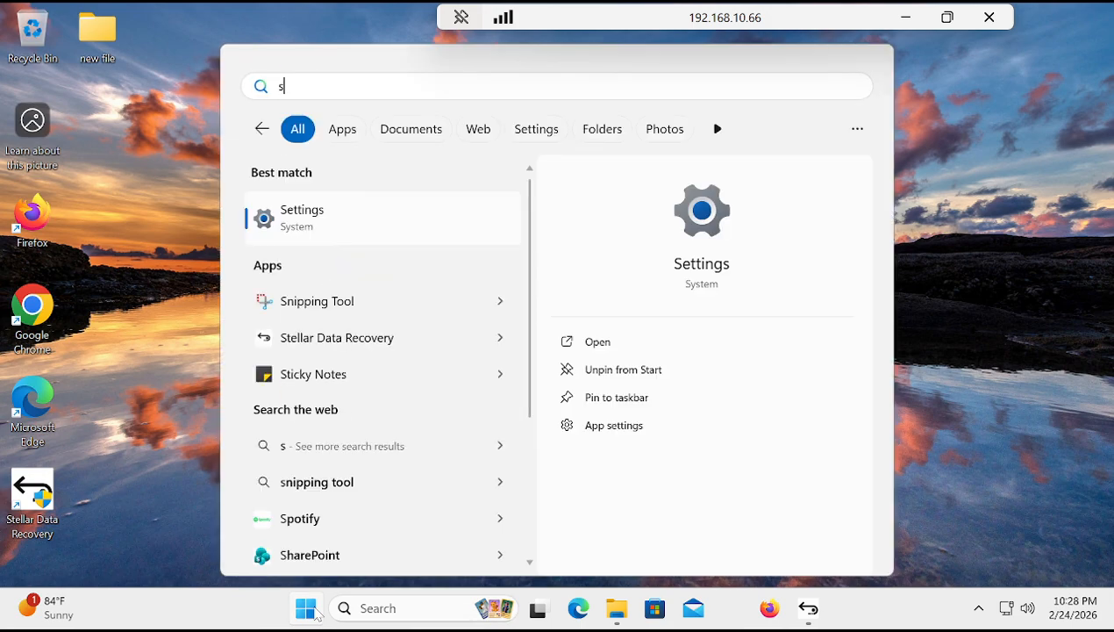
pyautogui.write('er')
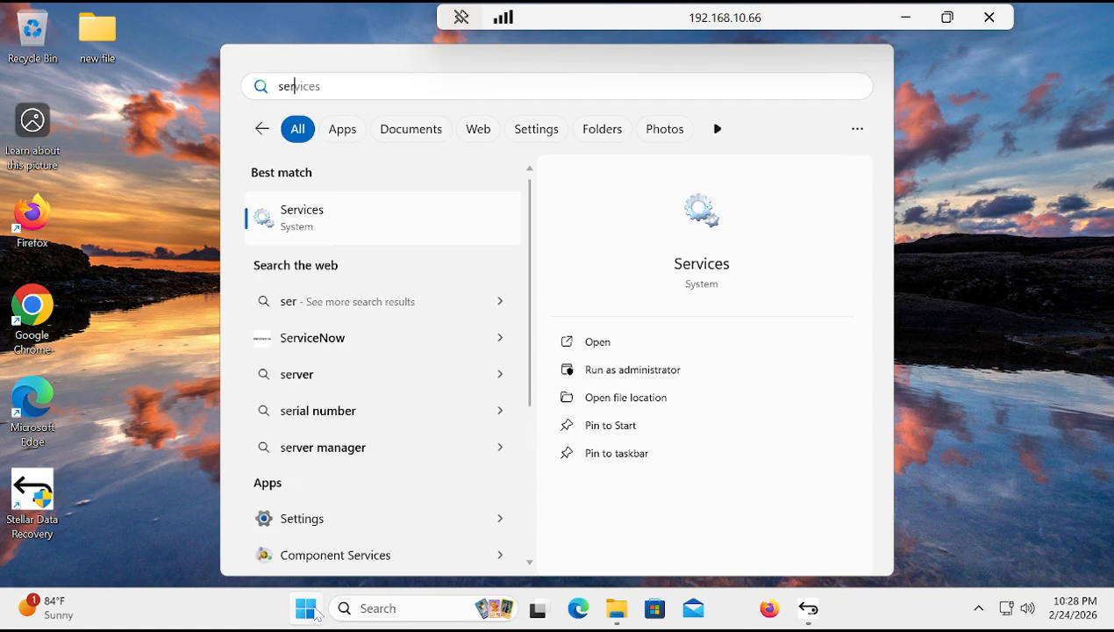
pyautogui.click(348, 214)
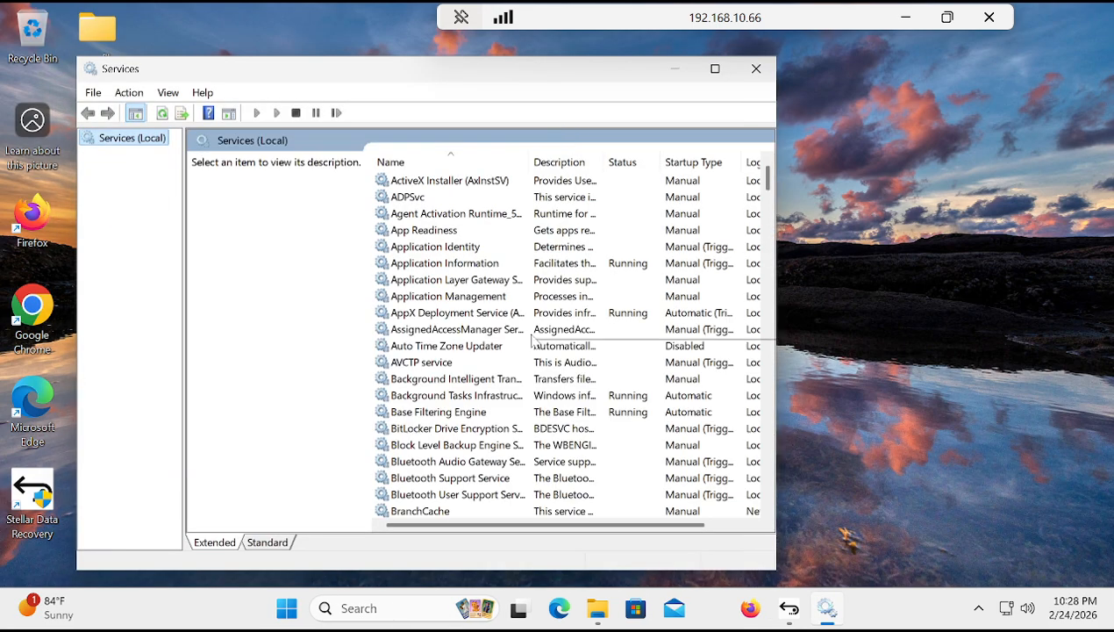
# Step: Find the SysMain service in the list of local services and stop it
pyautogui.click(451, 364)
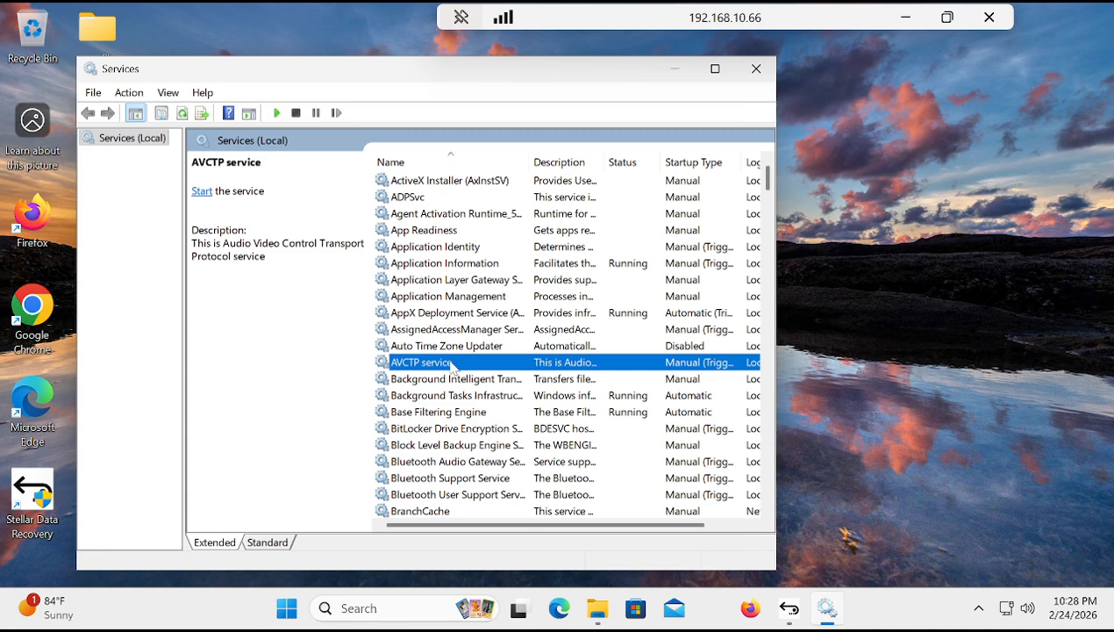
pyautogui.write('sy')
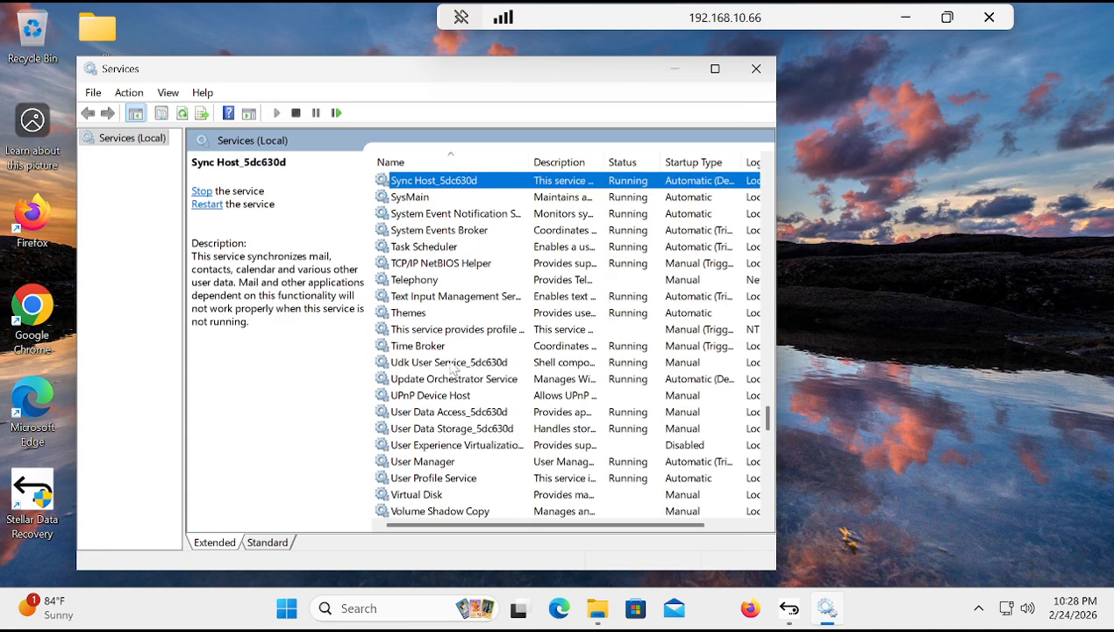
pyautogui.click(435, 198)
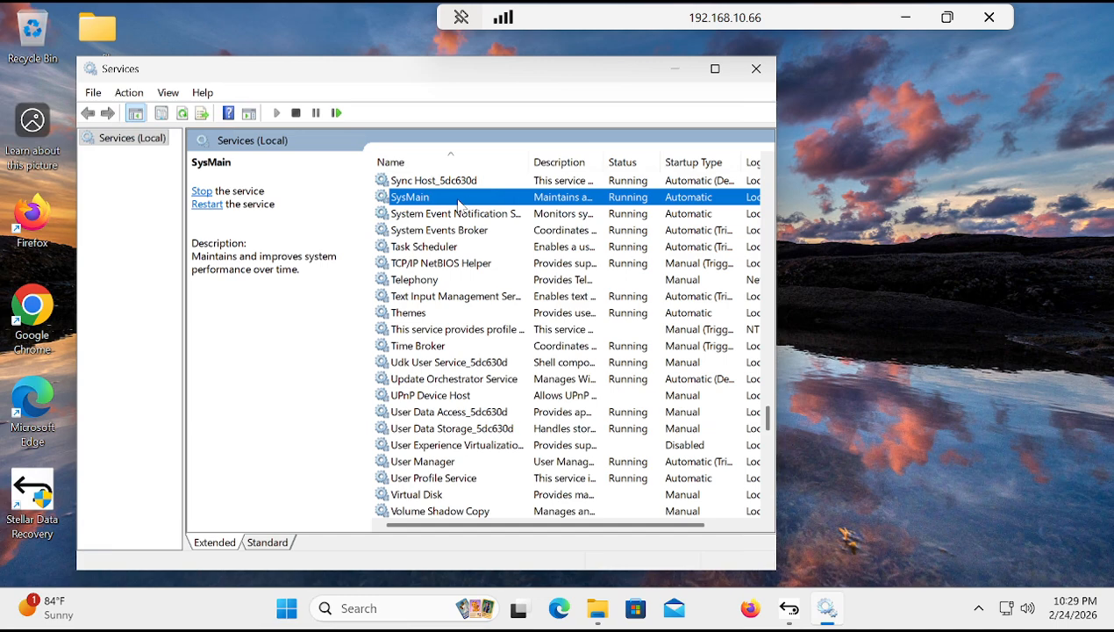
pyautogui.rightClick(455, 202)
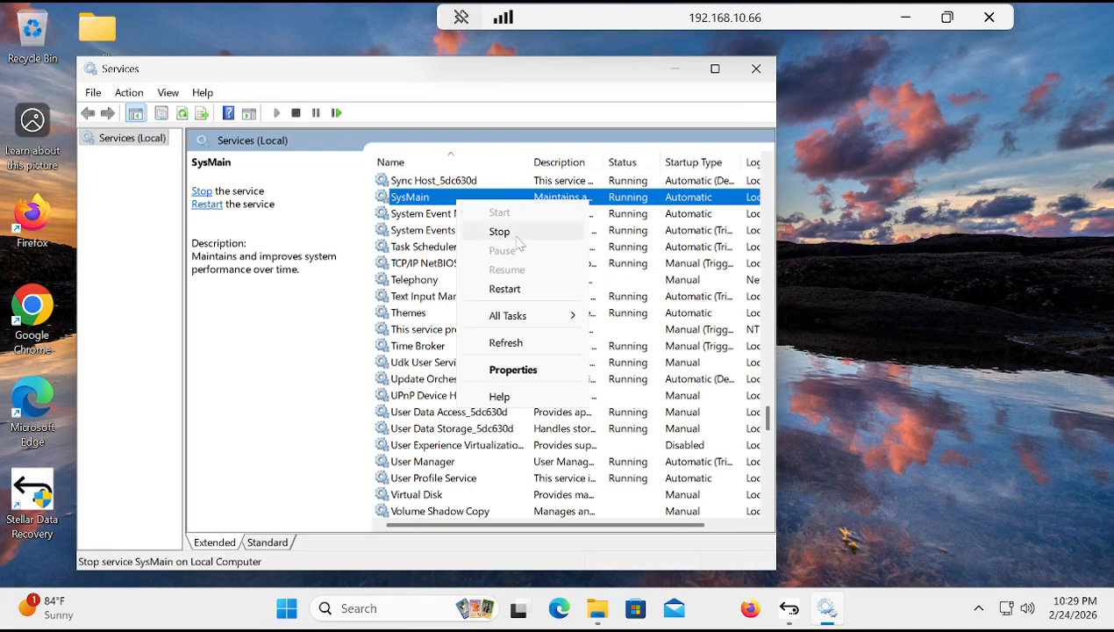
pyautogui.click(513, 234)
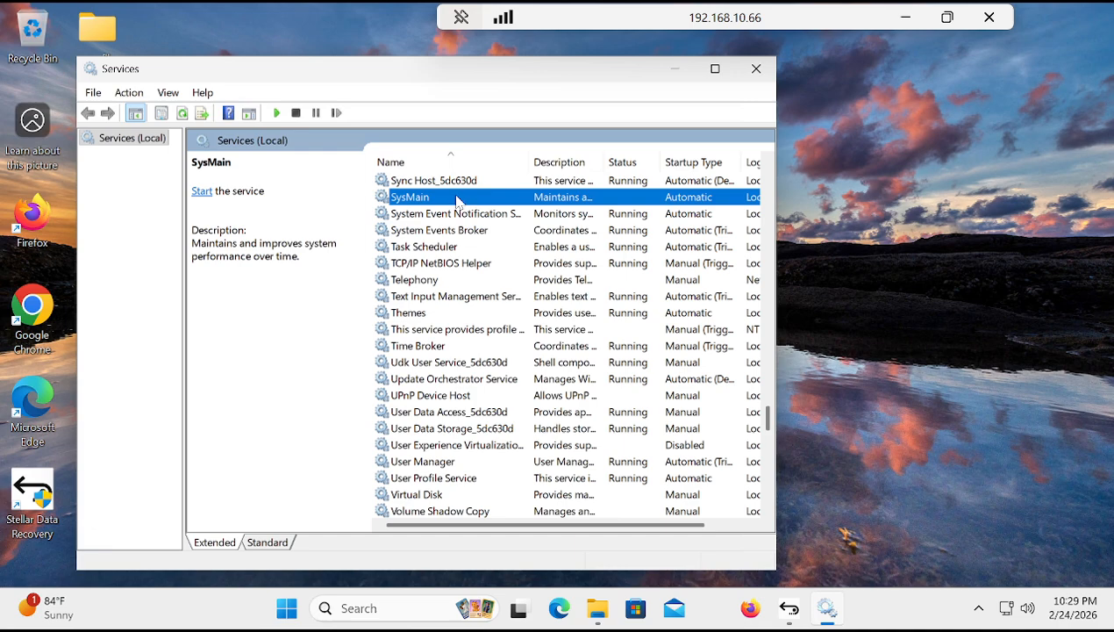
# Step: Set the SysMain service's startup type to Disabled in its properties and apply the change
pyautogui.doubleClick(463, 197)
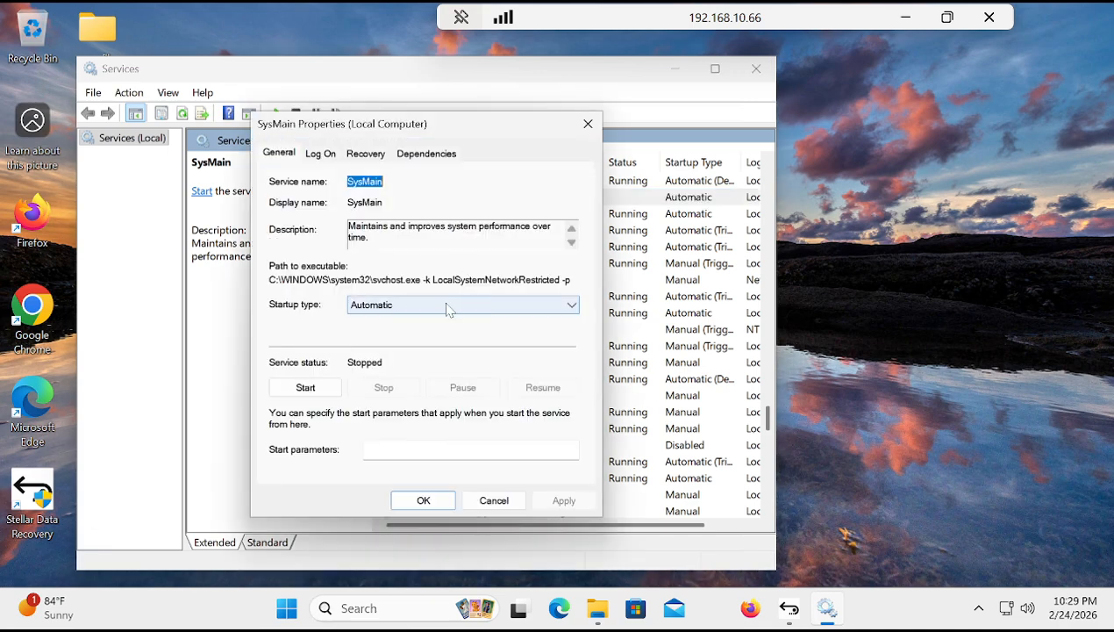
pyautogui.click(446, 305)
pyautogui.click(422, 354)
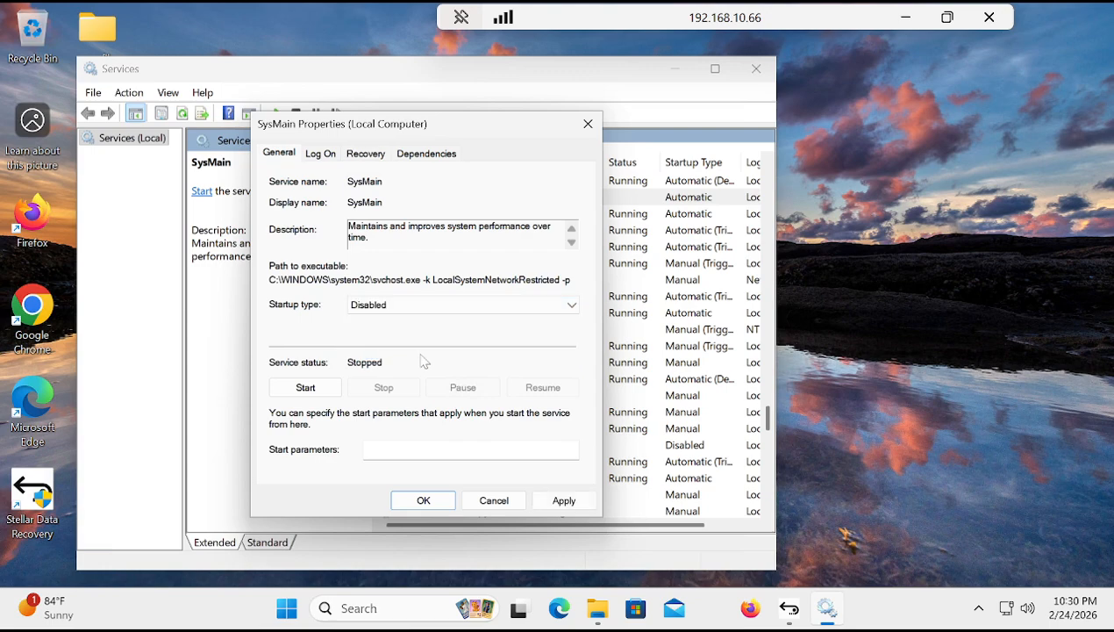
pyautogui.click(563, 500)
pyautogui.click(424, 500)
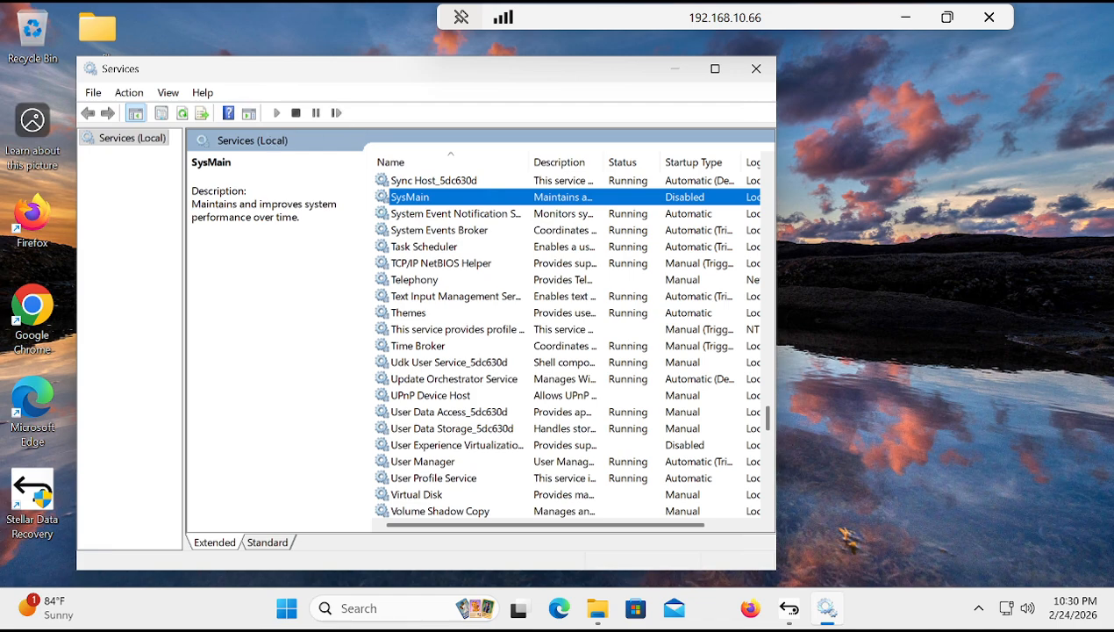
# Step: Switch to File Explorer, search the Root folder for "asa", and close the window
pyautogui.click(598, 608)
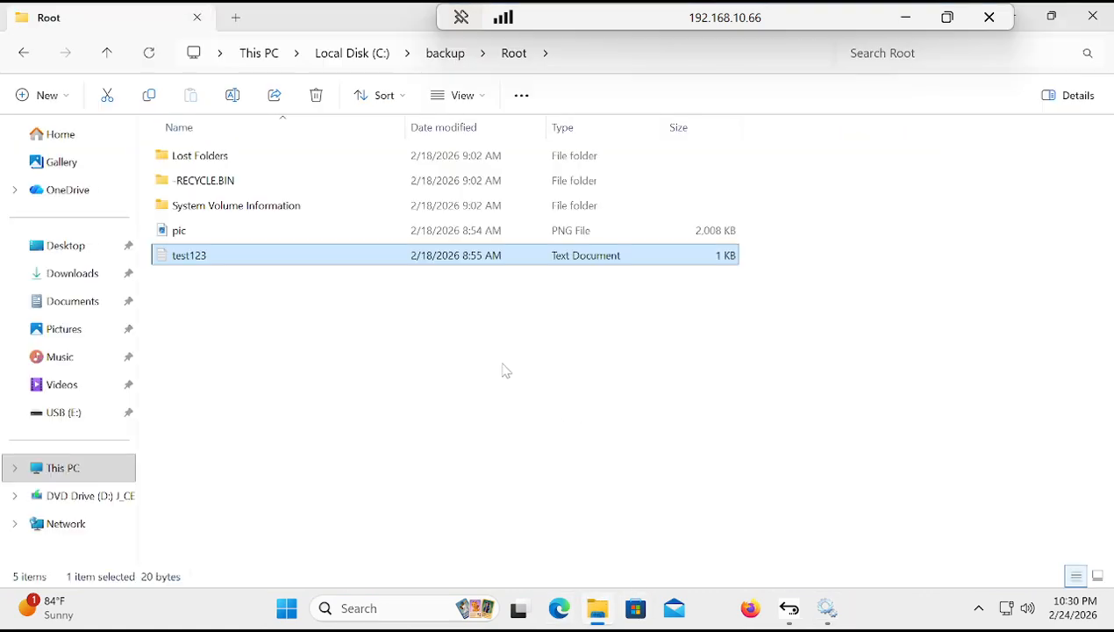
pyautogui.click(912, 55)
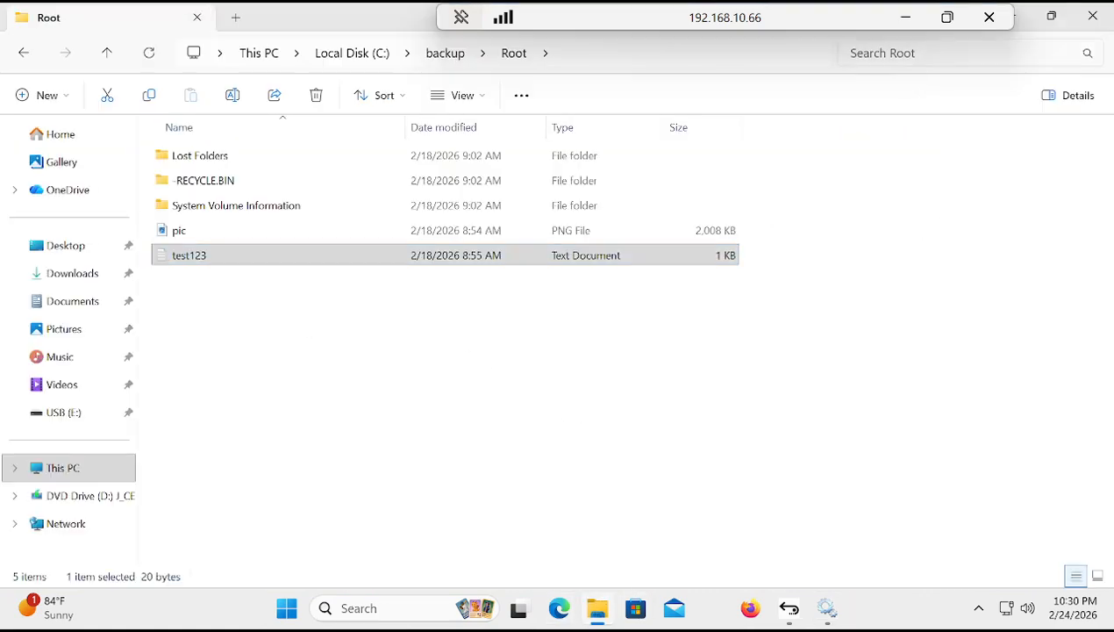
pyautogui.write('asa')
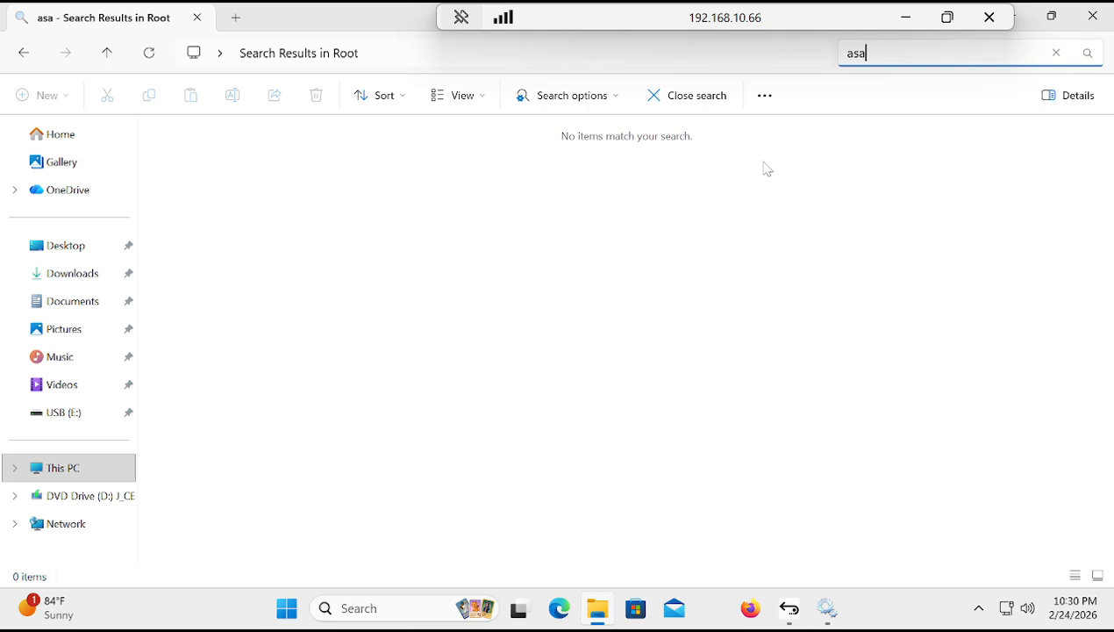
pyautogui.click(1092, 16)
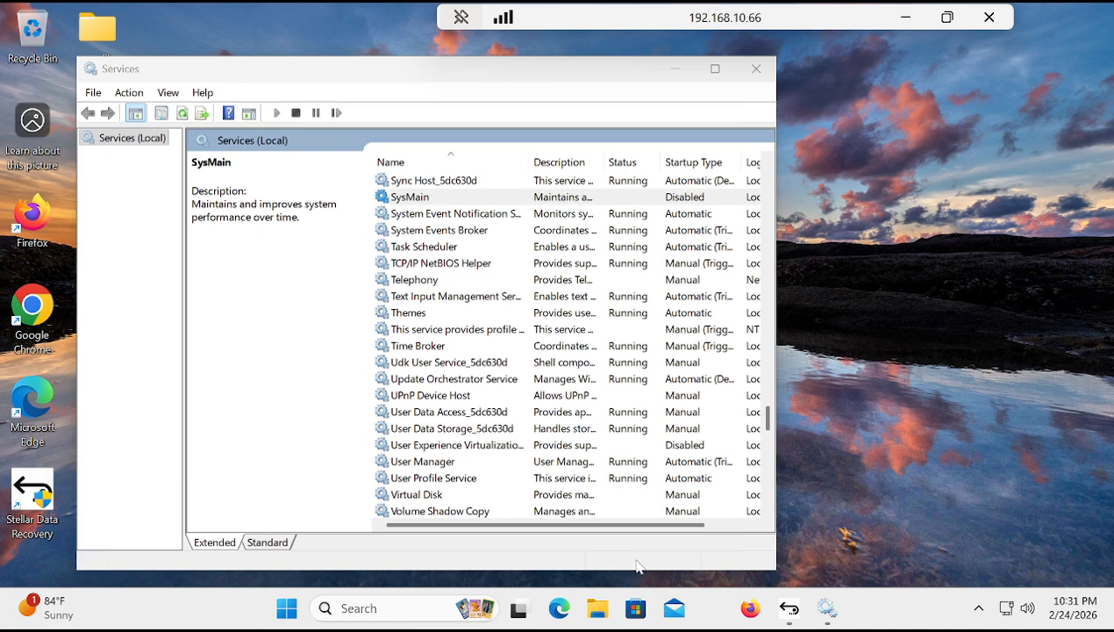
# Step: Find the Windows Search service in the list of local services and stop it
pyautogui.click(433, 282)
pyautogui.press('w')
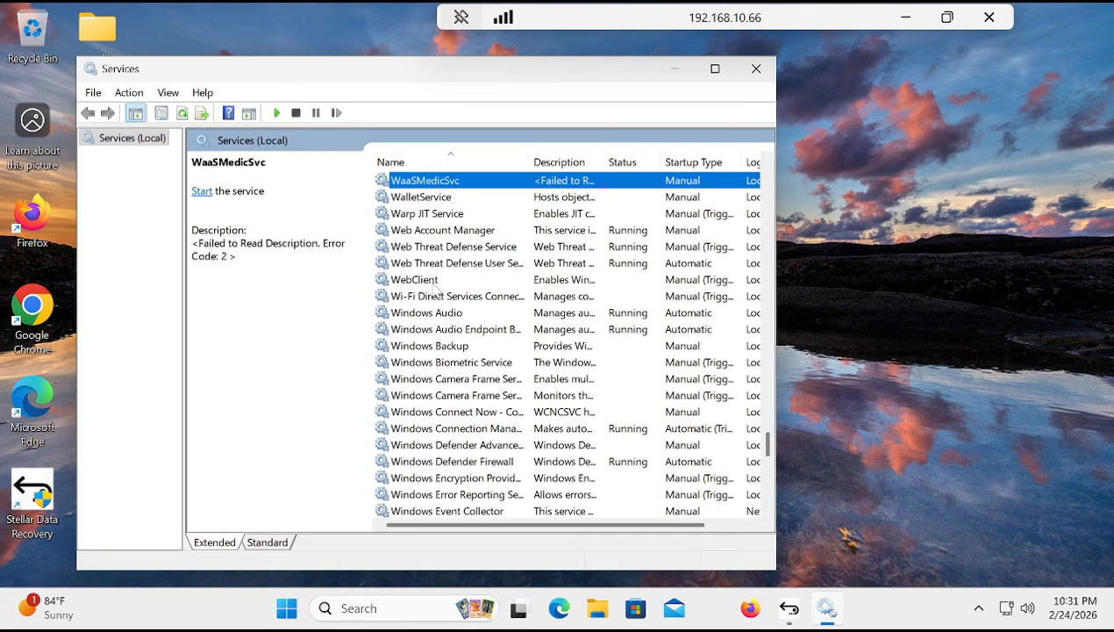
pyautogui.press('Down')
pyautogui.press('Down')
pyautogui.press('Down')
pyautogui.press('Down')
pyautogui.press('Down')
pyautogui.press('Down')
pyautogui.press('Down')
pyautogui.press('Down')
pyautogui.press('Down')
pyautogui.press('Down')
pyautogui.press('Down')
pyautogui.press('Down')
pyautogui.press('Down')
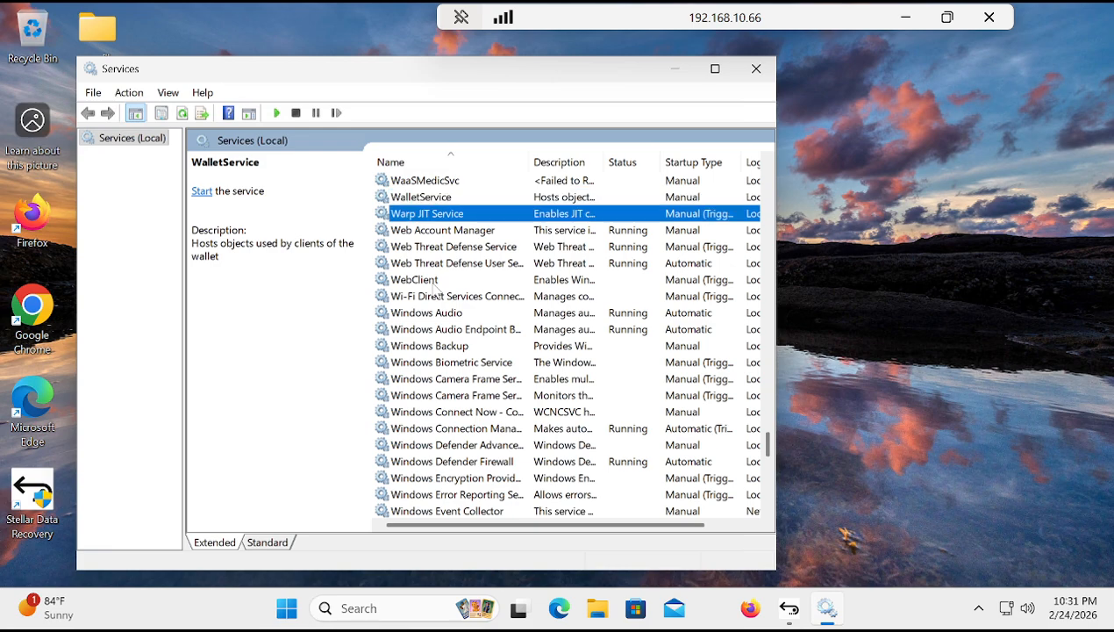
pyautogui.press('Down')
pyautogui.press('Down')
pyautogui.press('Down')
pyautogui.press('Down')
pyautogui.press('Down')
pyautogui.press('Down')
pyautogui.press('Down')
pyautogui.press('Down')
pyautogui.press('Down')
pyautogui.press('Down')
pyautogui.press('Down')
pyautogui.press('Down')
pyautogui.press('Down')
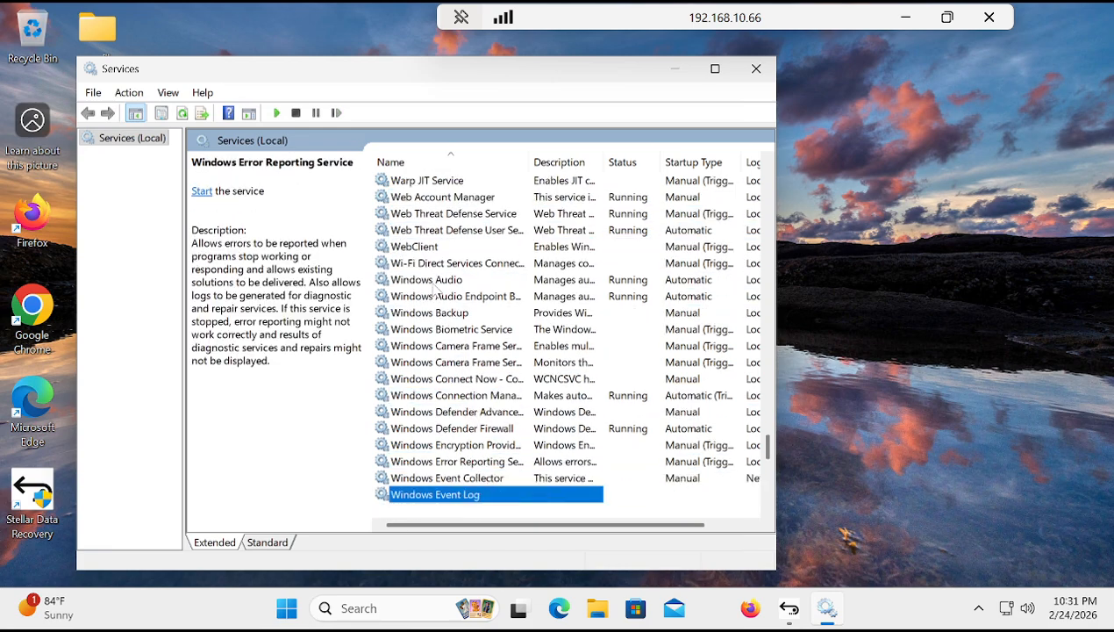
pyautogui.press('Down')
pyautogui.press('Down')
pyautogui.press('Down')
pyautogui.press('Down')
pyautogui.press('Down')
pyautogui.press('Down')
pyautogui.press('Down')
pyautogui.press('Down')
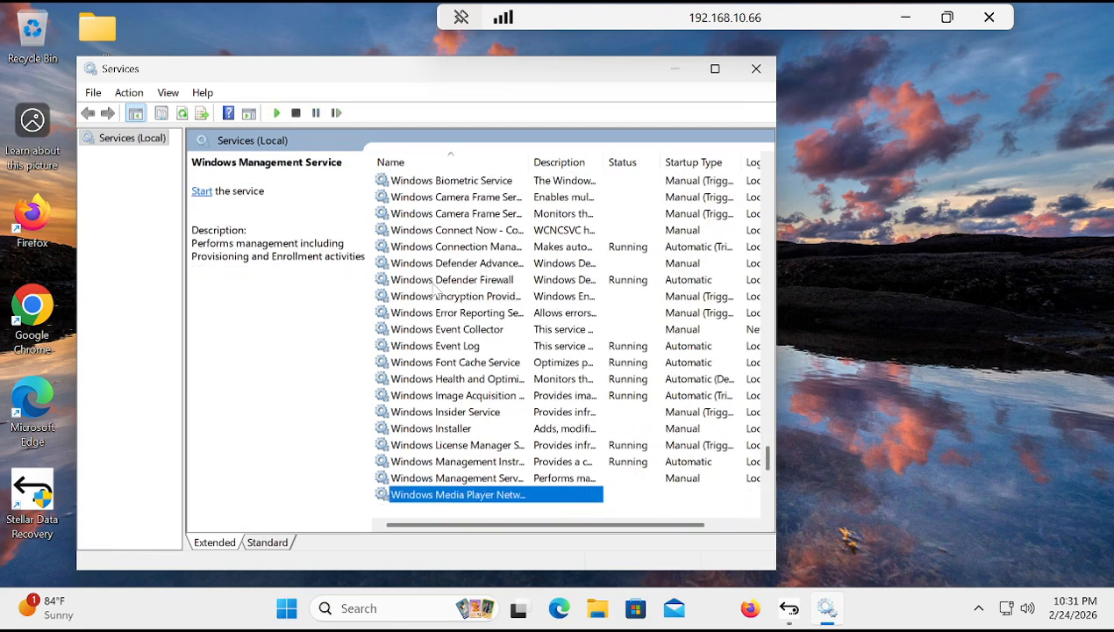
pyautogui.press('Down')
pyautogui.press('Down')
pyautogui.press('Down')
pyautogui.press('Down')
pyautogui.press('Down')
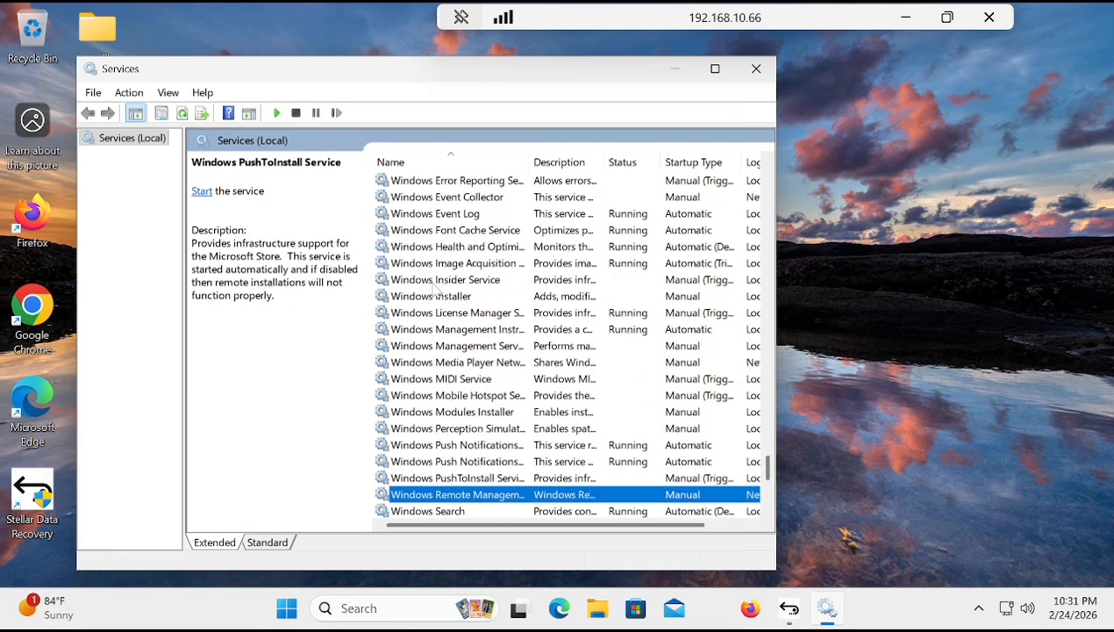
pyautogui.press('Down')
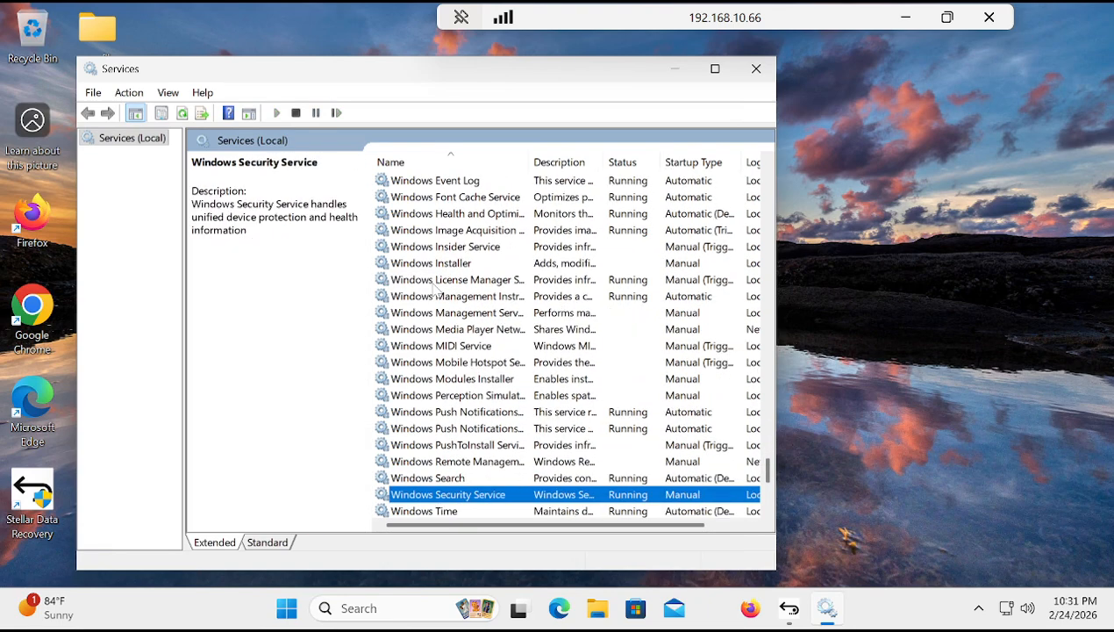
pyautogui.press('Up')
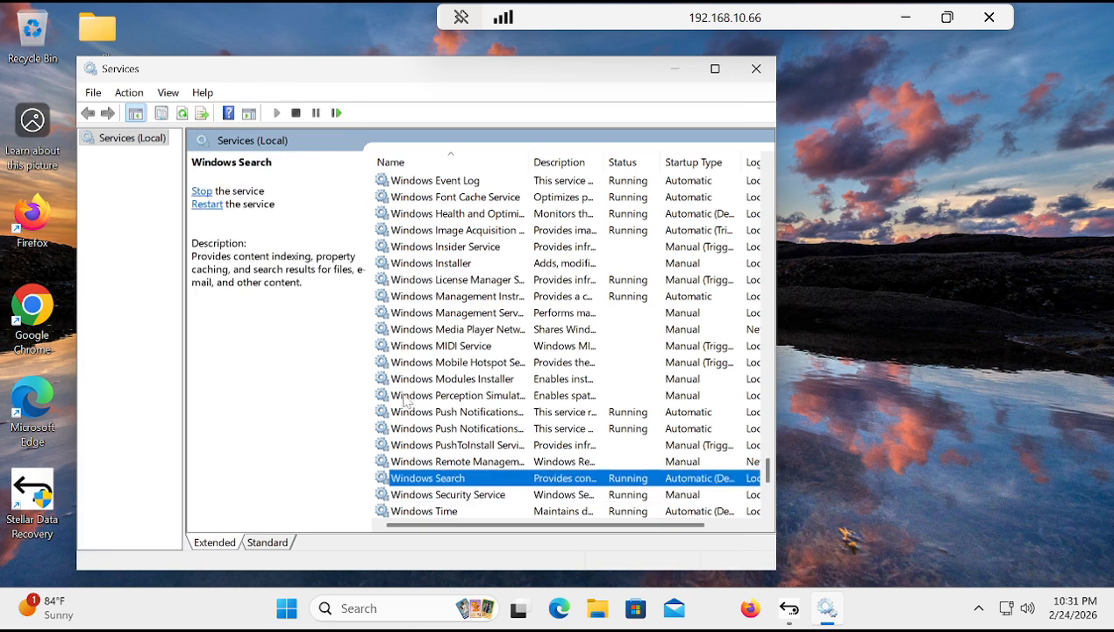
pyautogui.rightClick(460, 478)
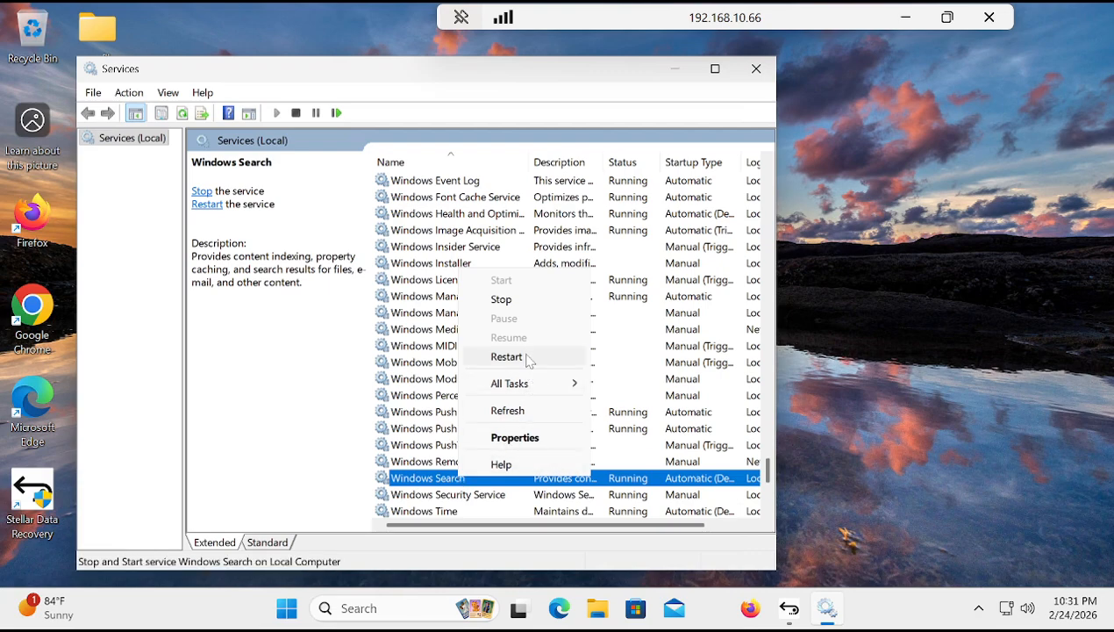
pyautogui.click(507, 299)
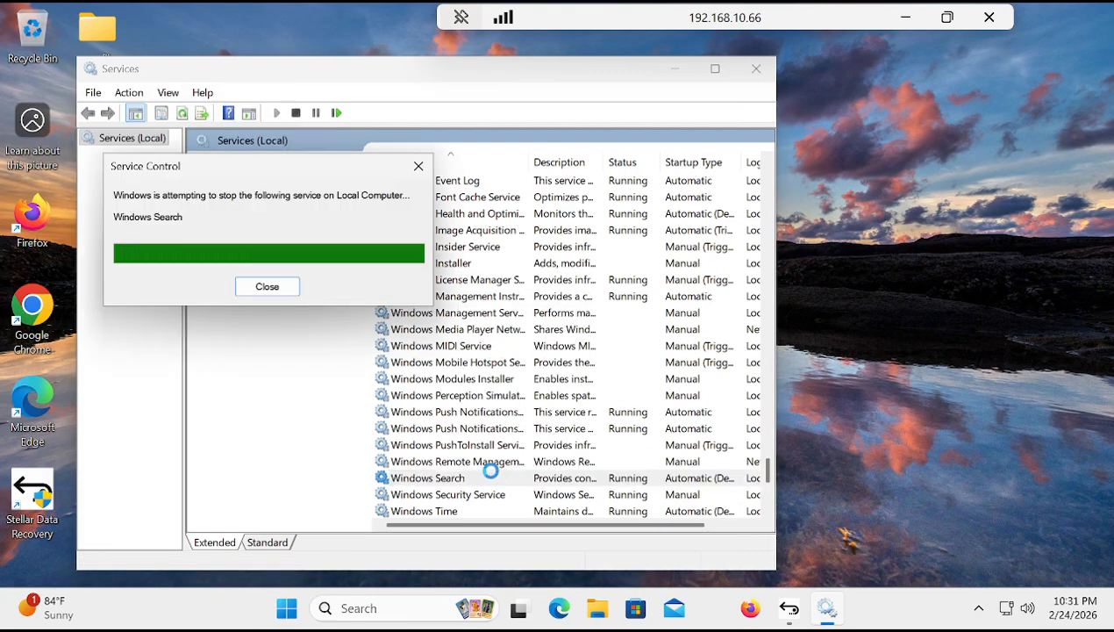
# Step: Set the Windows Search service's startup type to Disabled in its properties, apply the change, and close the Services window
pyautogui.doubleClick(464, 482)
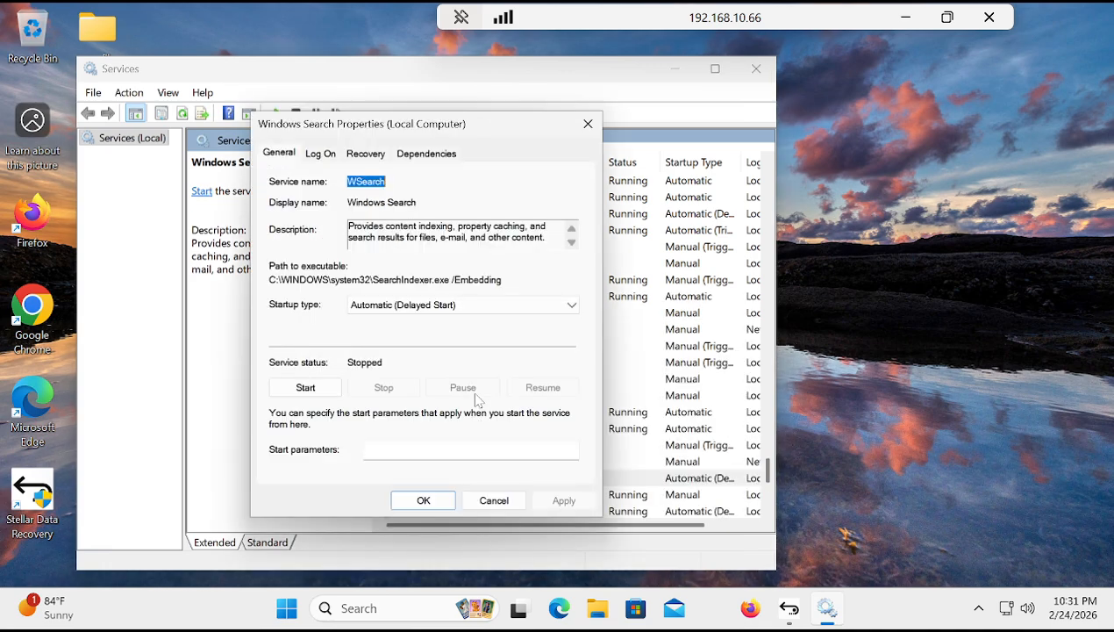
pyautogui.click(486, 313)
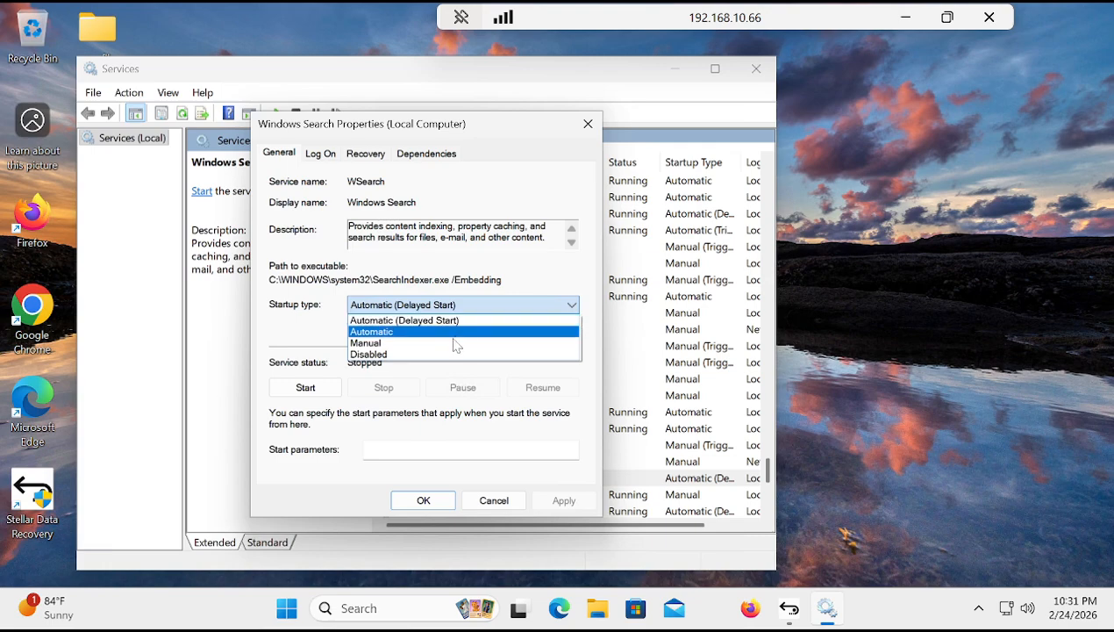
pyautogui.click(443, 354)
pyautogui.click(570, 506)
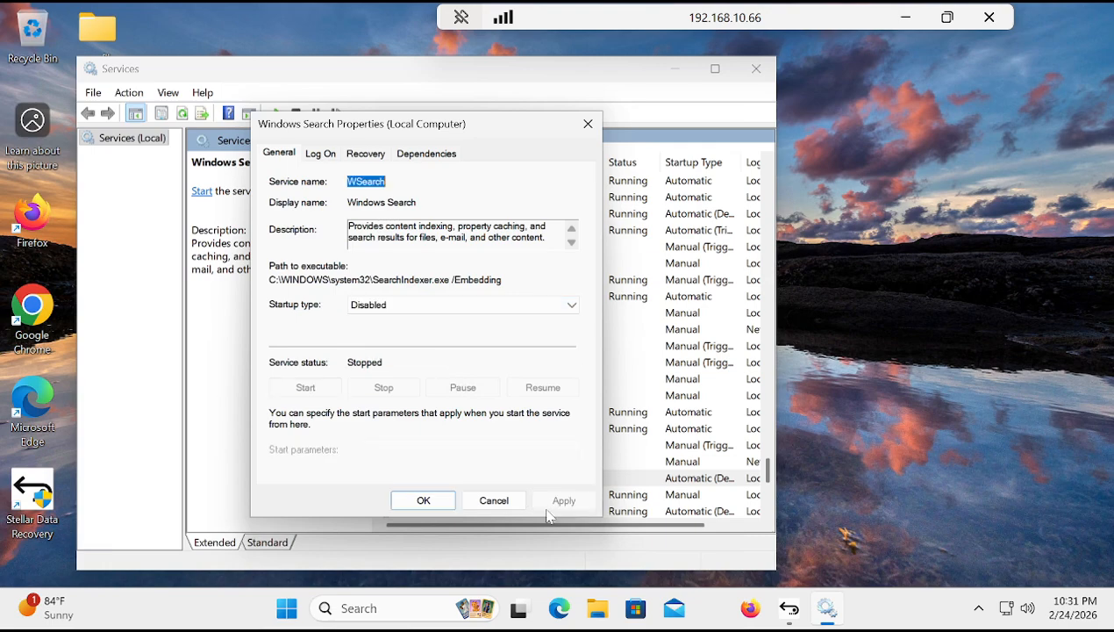
pyautogui.click(424, 500)
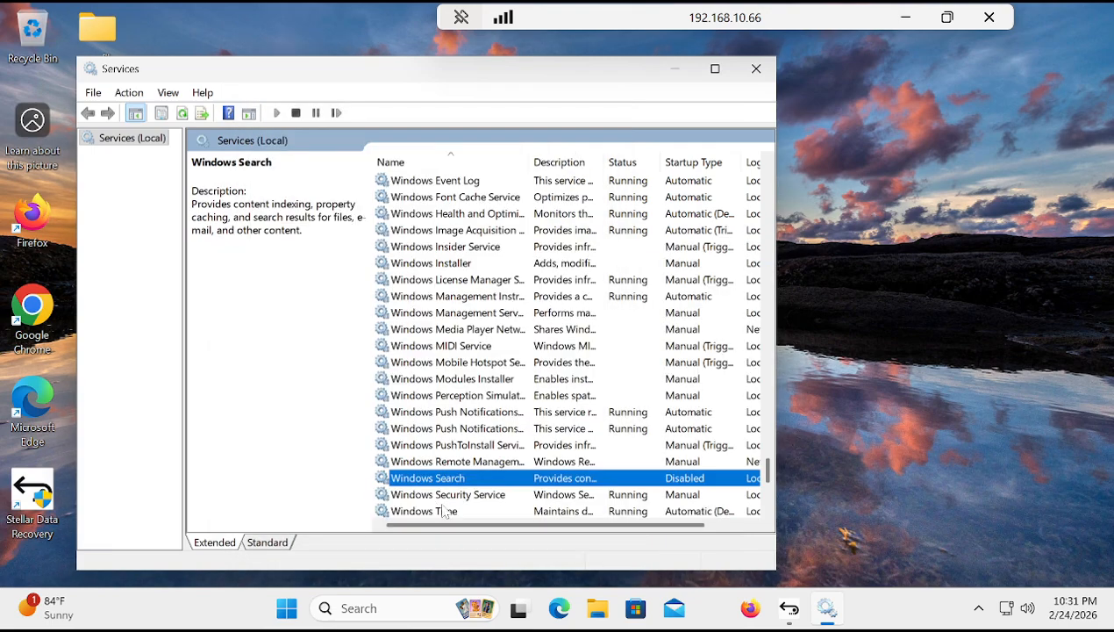
pyautogui.click(755, 68)
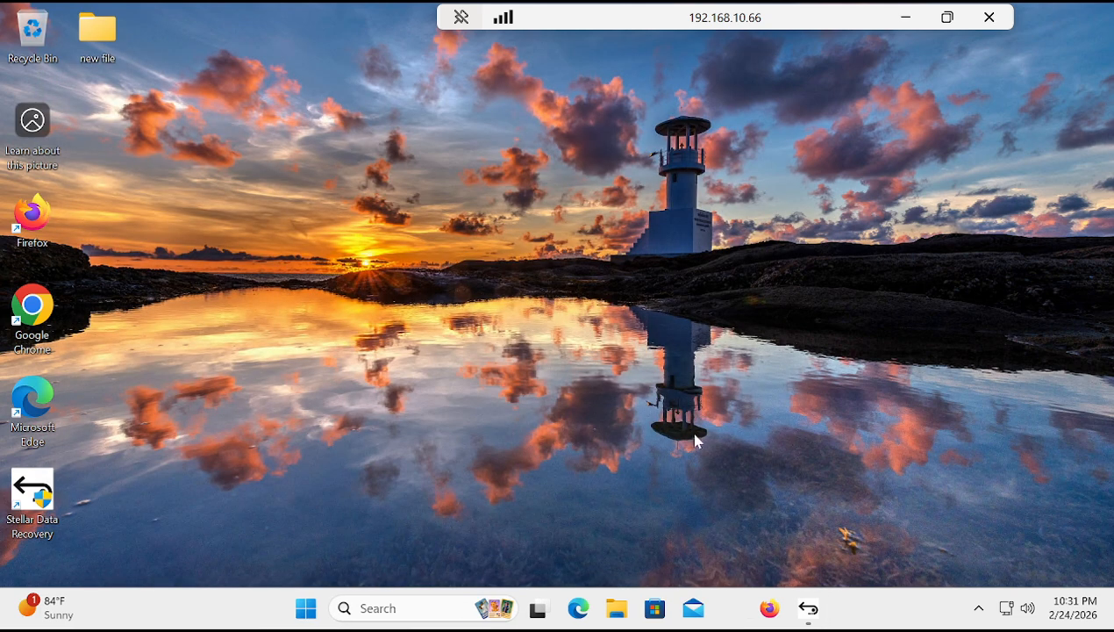
pyautogui.click(309, 609)
pyautogui.write('window')
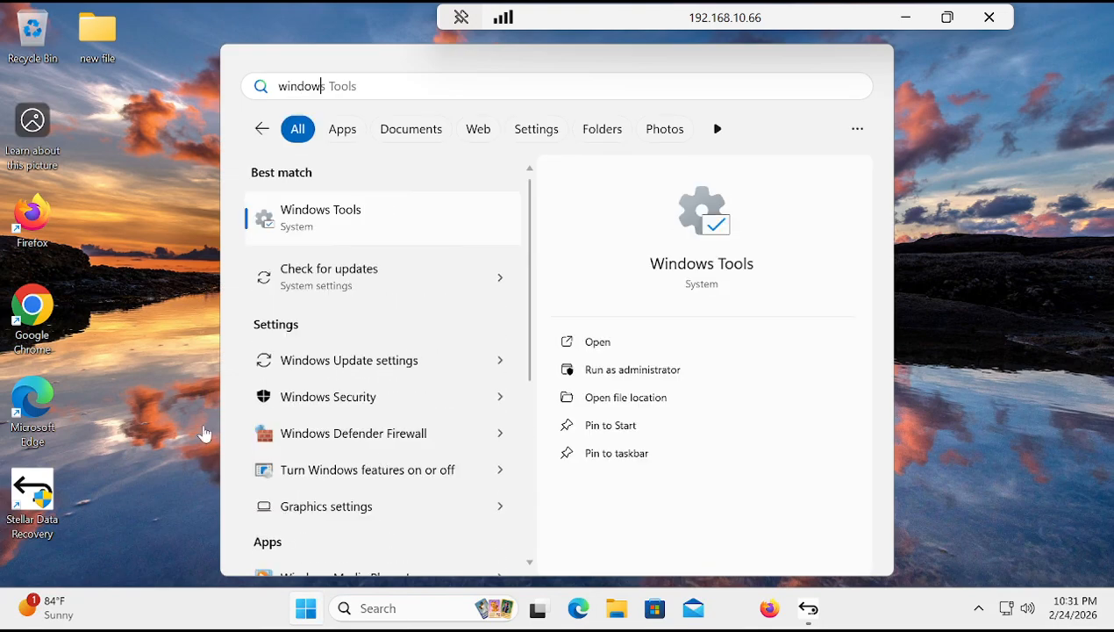
pyautogui.click(172, 491)
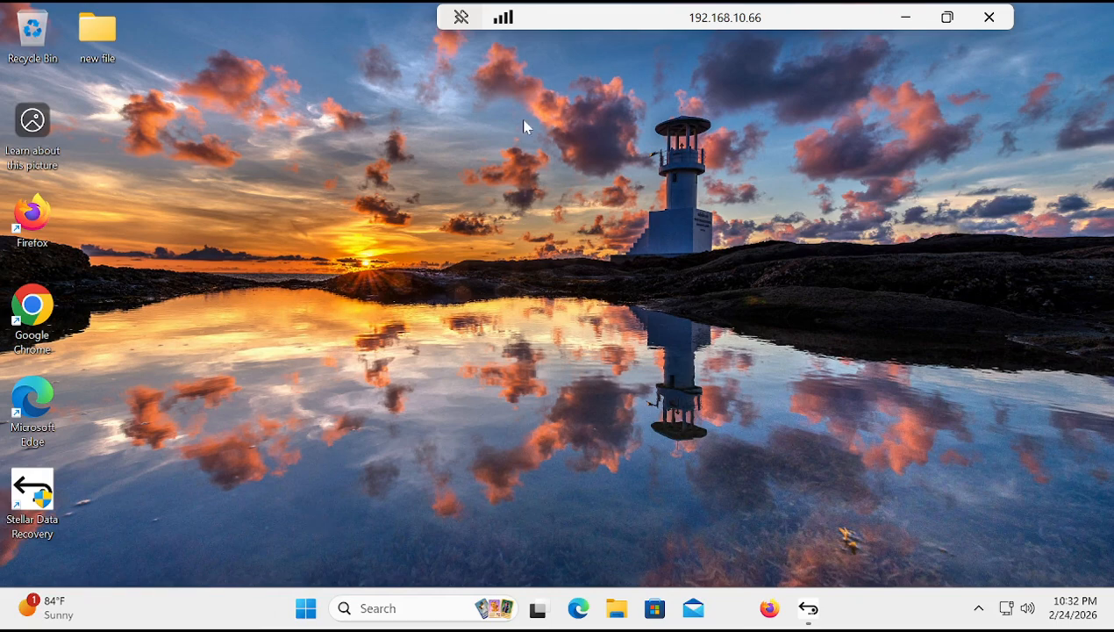
# Step: Minimize the remote desktop session to return to the local computer's desktop
pyautogui.click(904, 18)
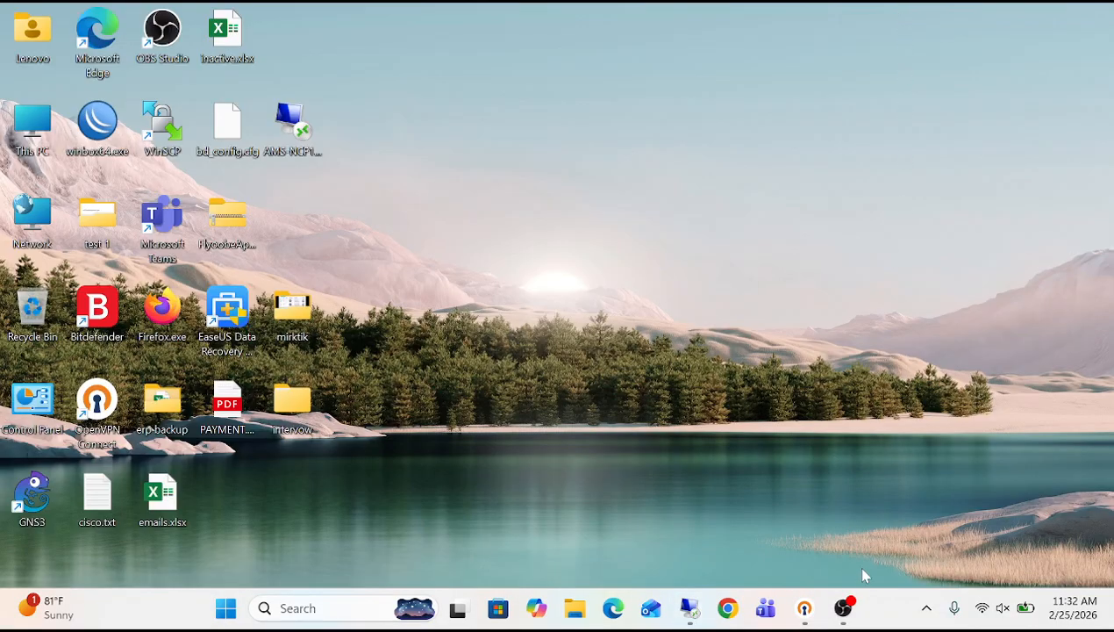